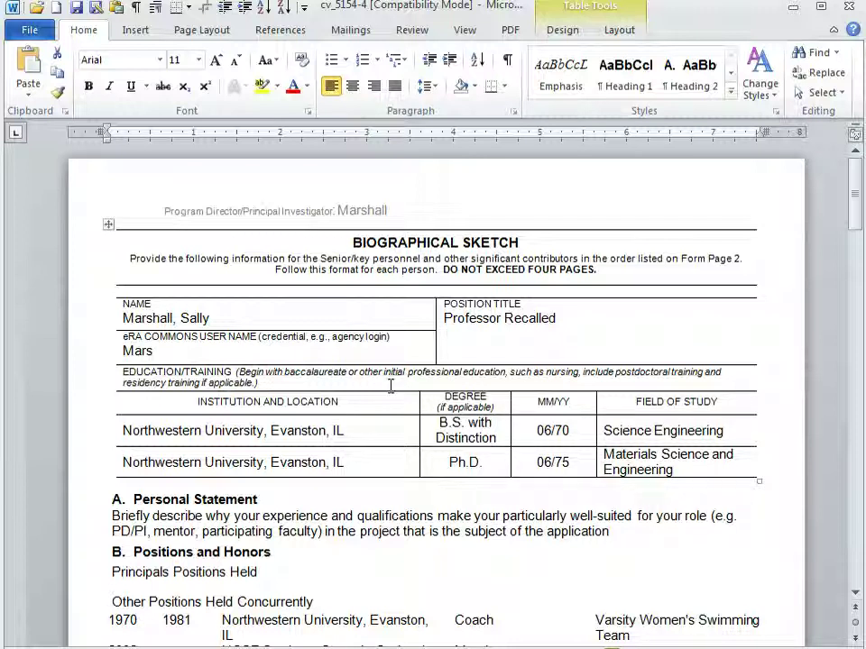
Try changing all of the document's text to Calibri, at font size 16 and at size 10.
key("ctrl+a")
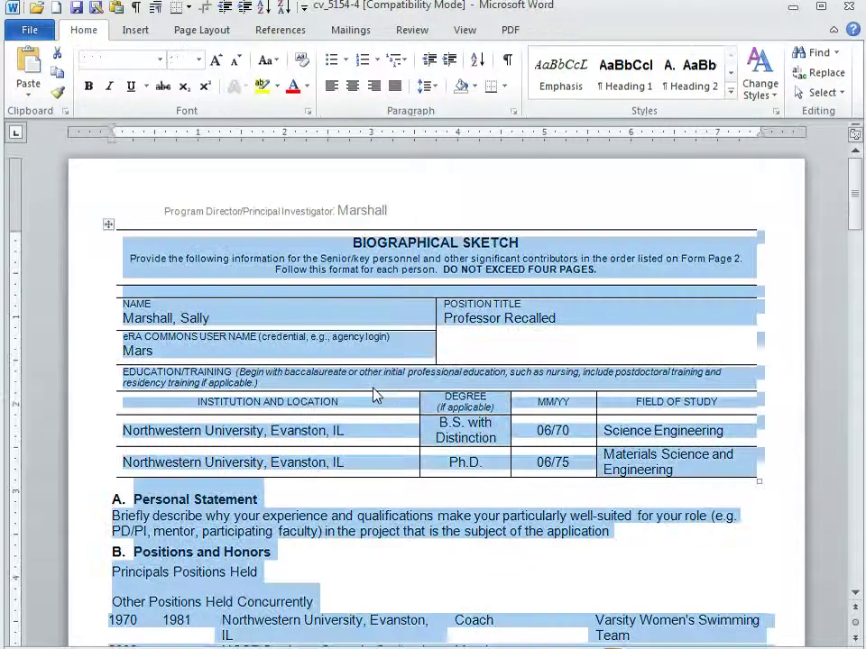
left_click(160, 59)
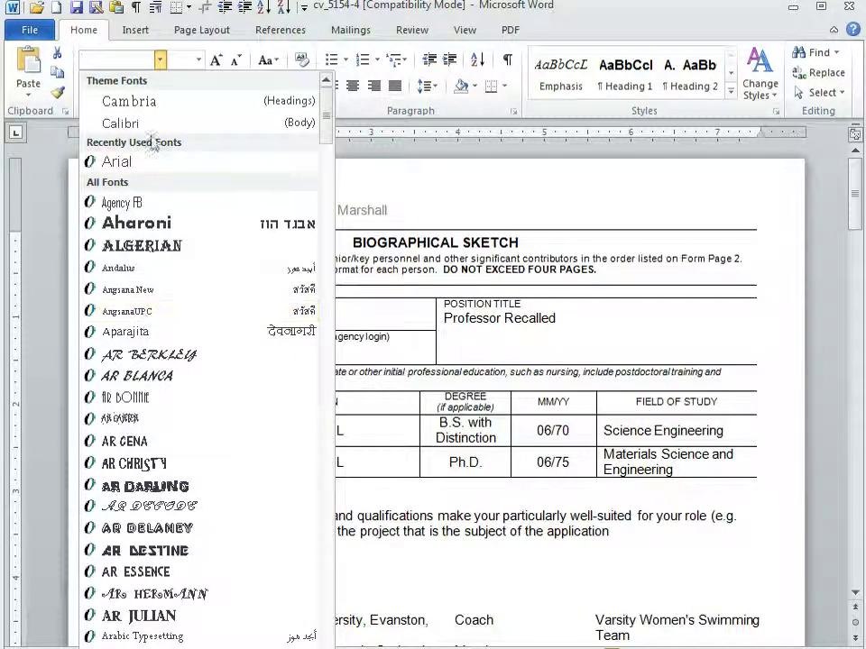
left_click(155, 126)
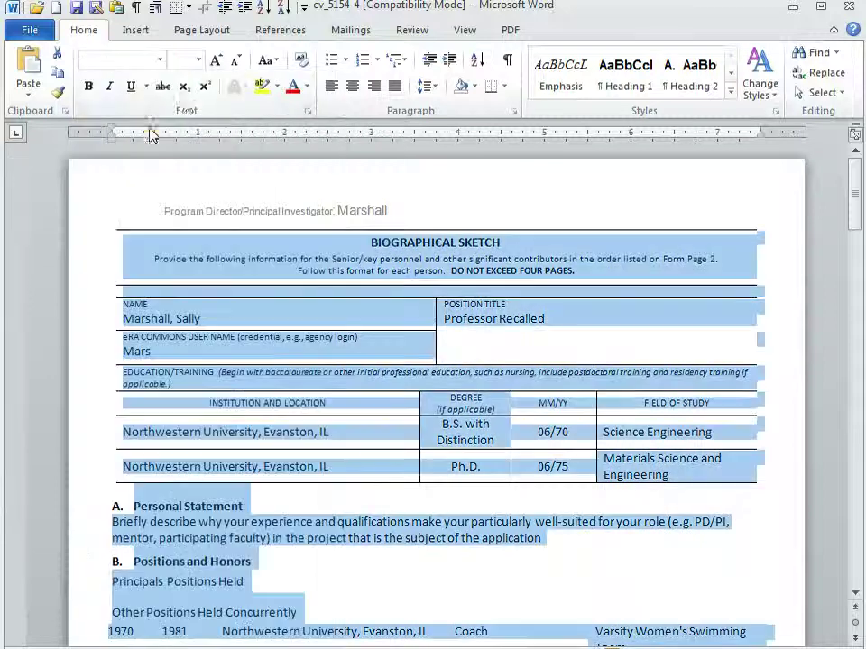
left_click(198, 60)
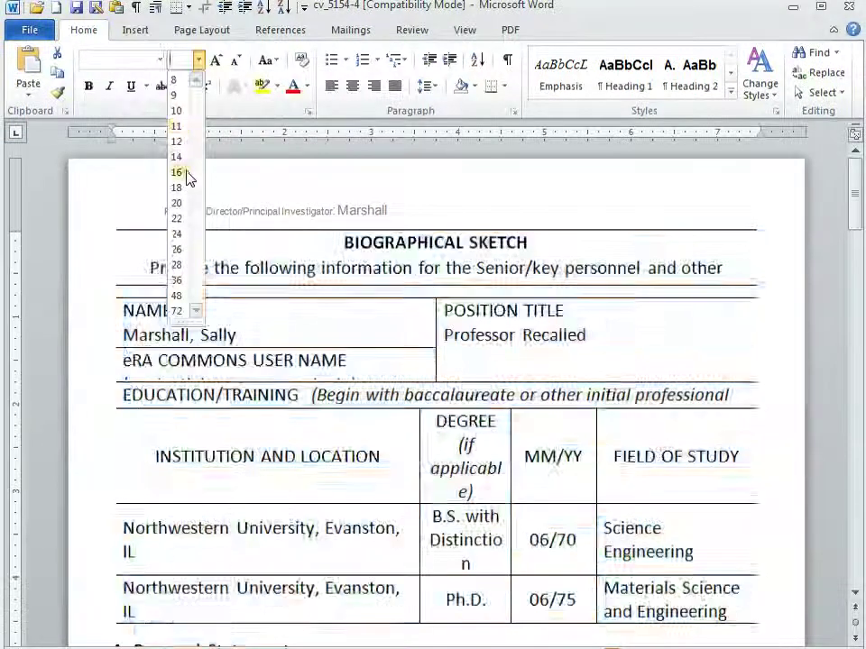
left_click(187, 173)
left_click(199, 60)
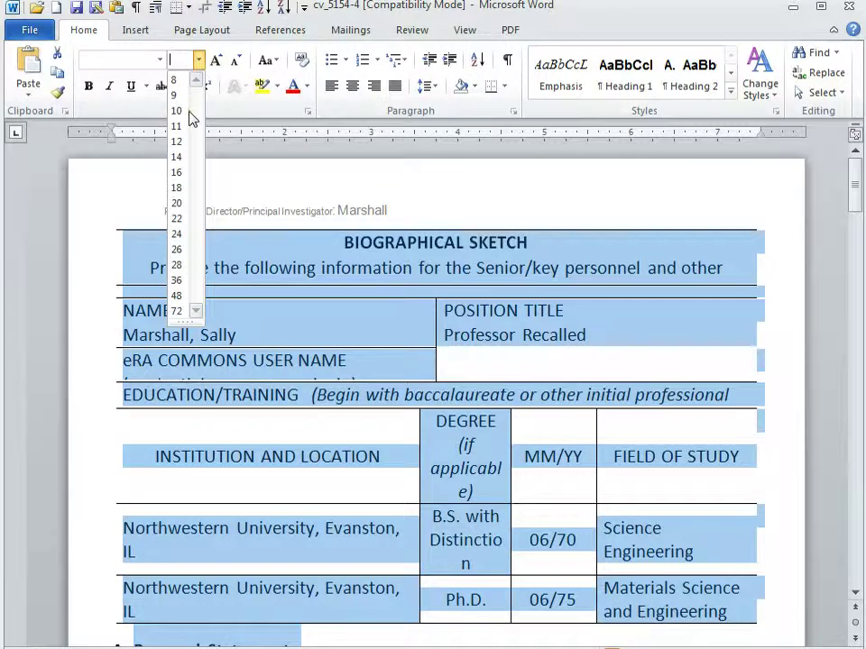
left_click(191, 117)
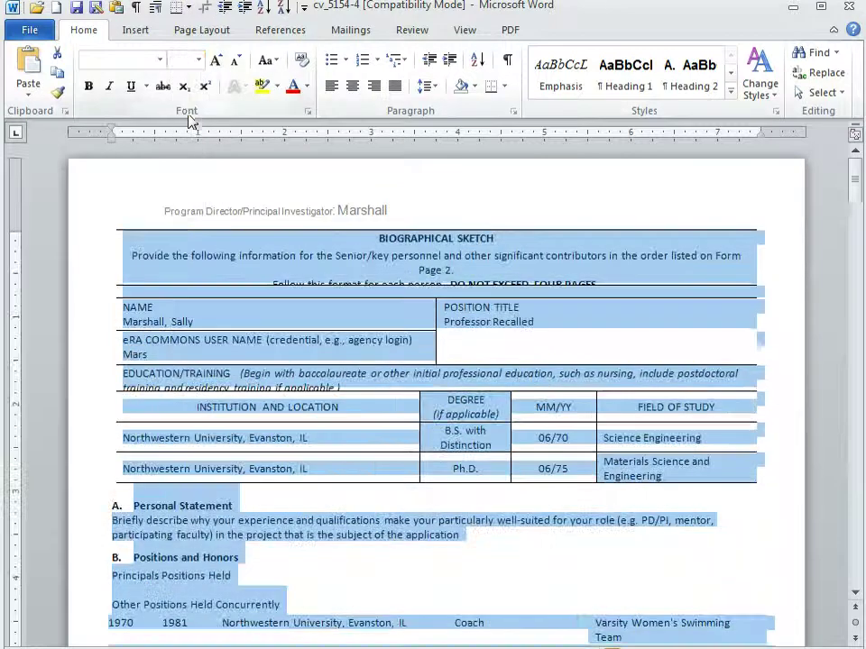
left_click(199, 60)
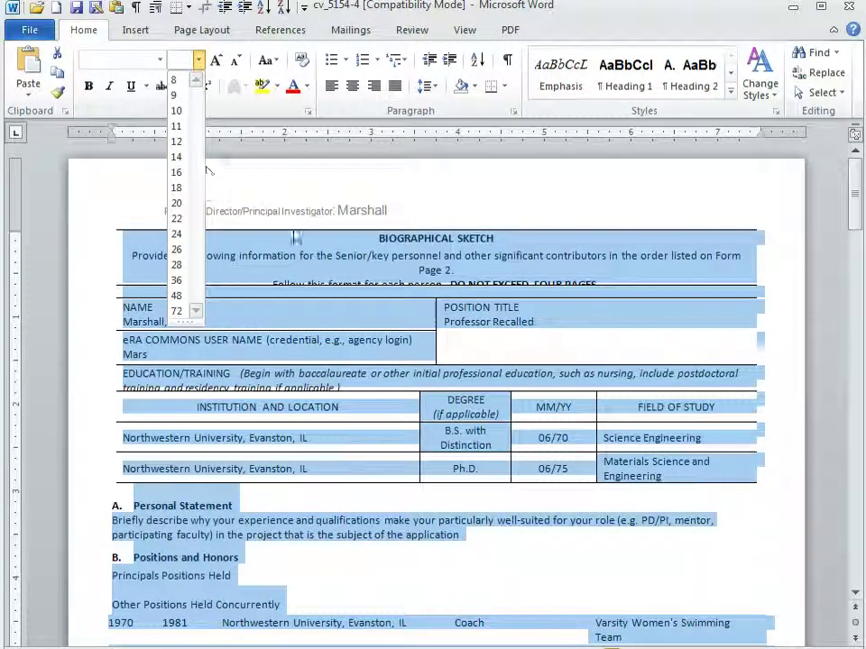
left_click(289, 208)
Undo the font and font size changes made to the whole document.
key("ctrl+z")
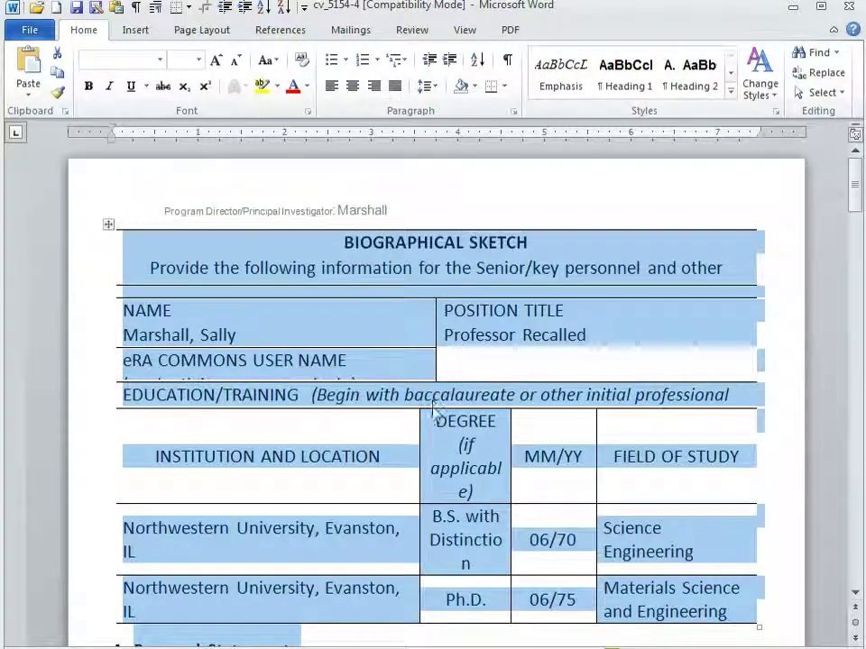
key("ctrl+z")
key("ctrl+z")
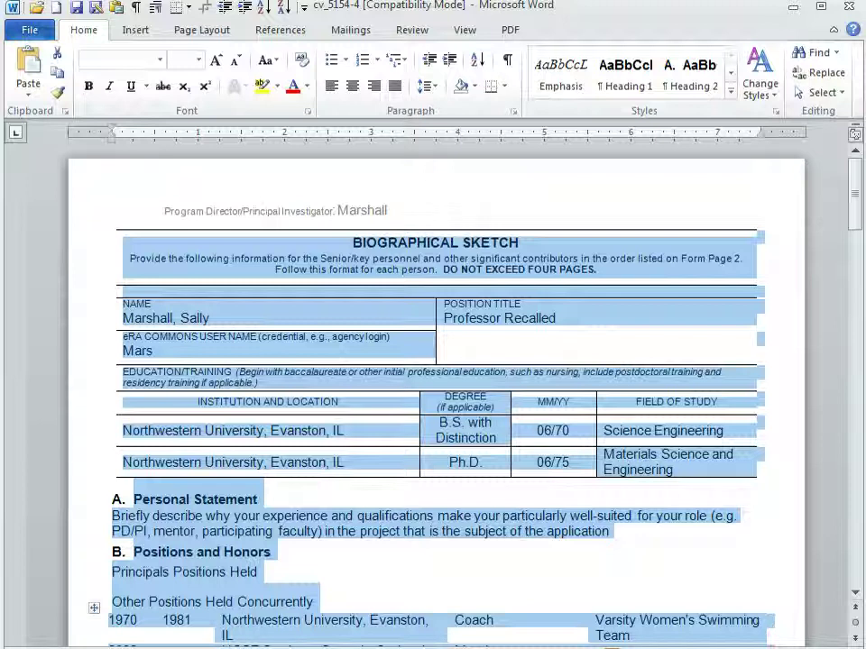
Show the formatting marks and the table gridlines in the document.
left_click(508, 60)
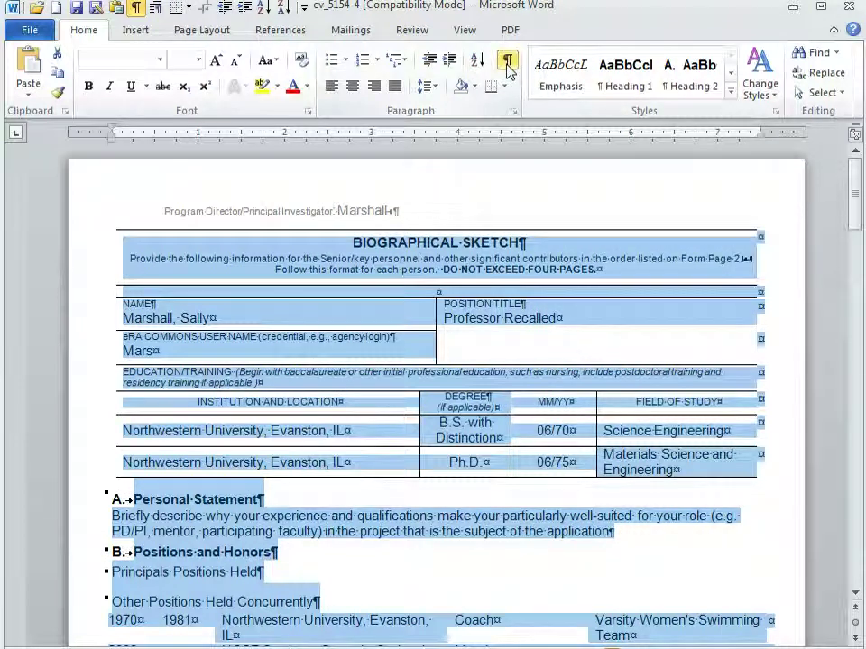
left_click(209, 316)
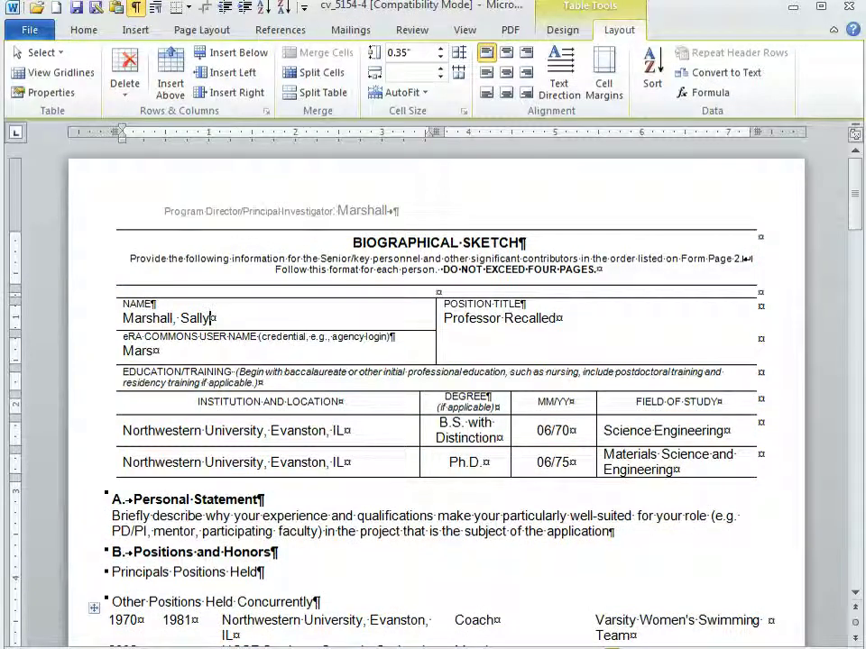
left_click(233, 346)
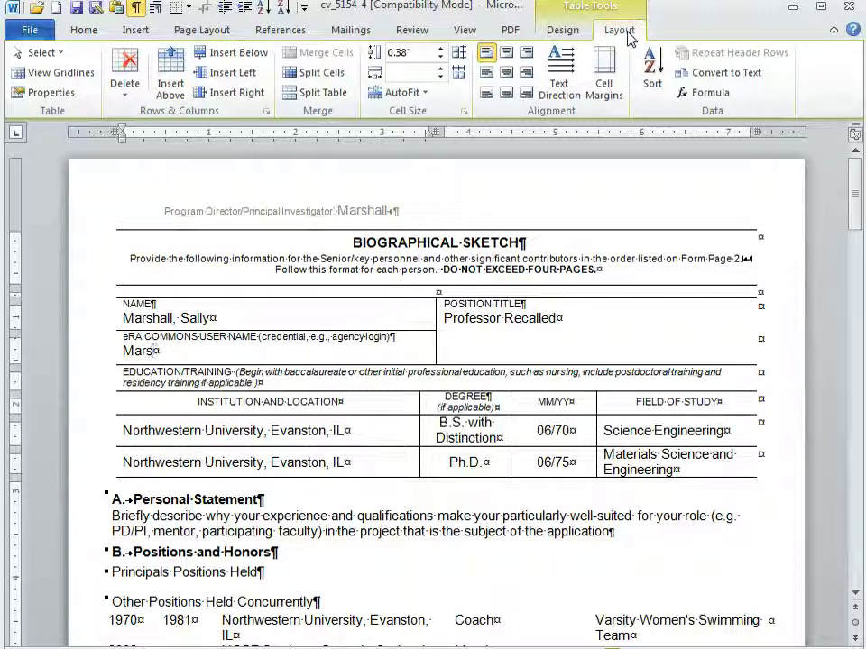
left_click(62, 77)
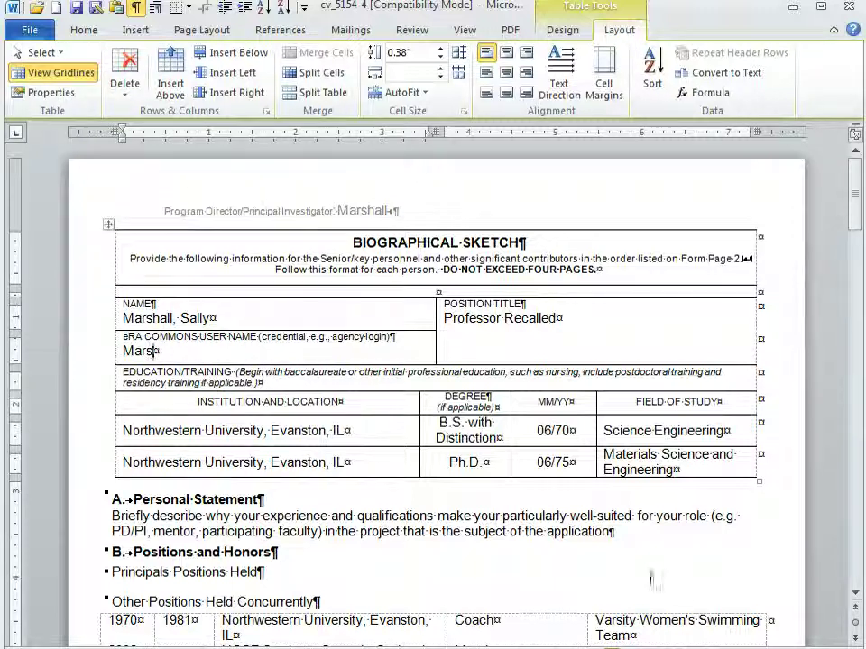
Look through the biosketch's table structure with the gridlines shown, and check the ruler's display setting.
scroll(496, 584, "down", 3)
scroll(496, 584, "down", 2)
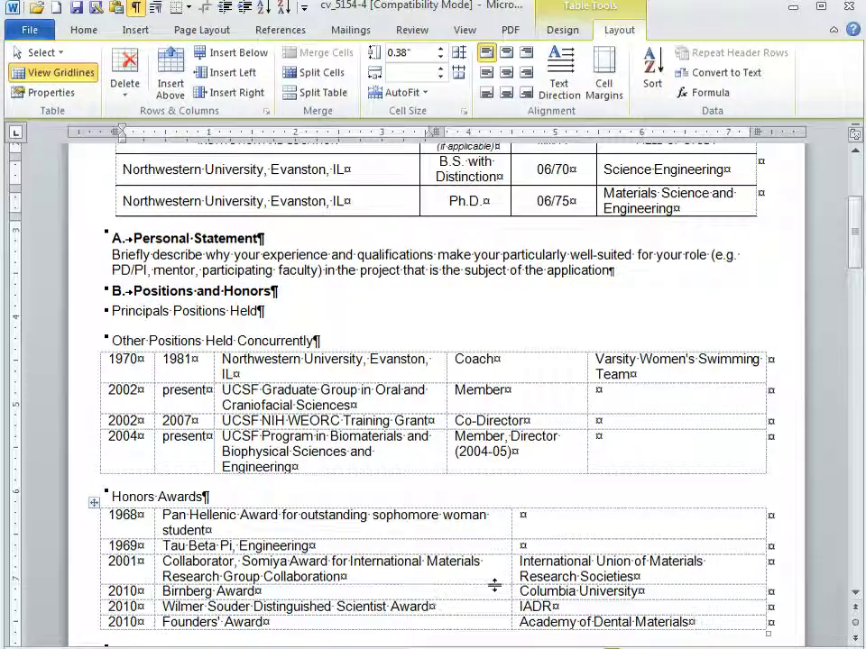
scroll(494, 585, "down", 8)
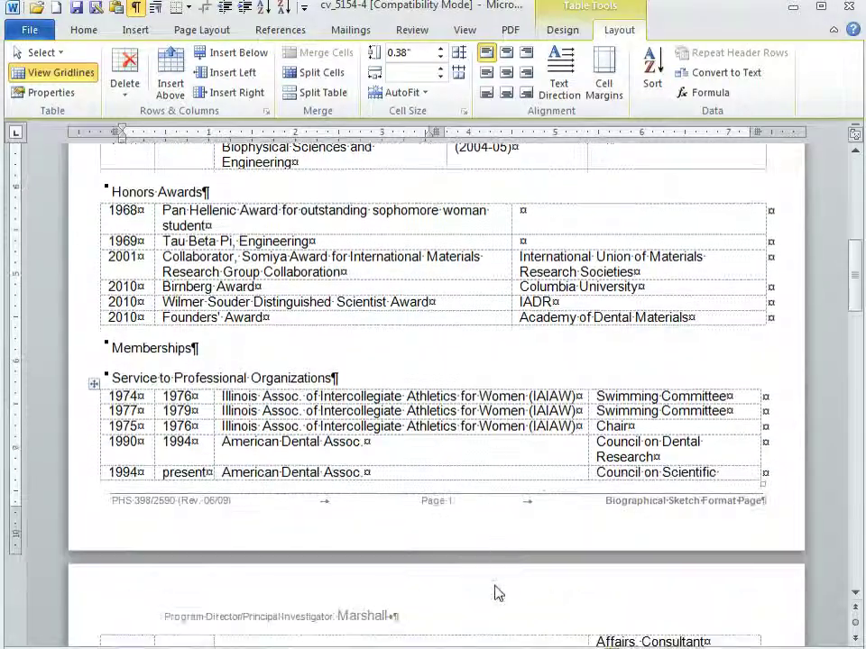
scroll(496, 585, "down", 3)
scroll(496, 584, "up", 15)
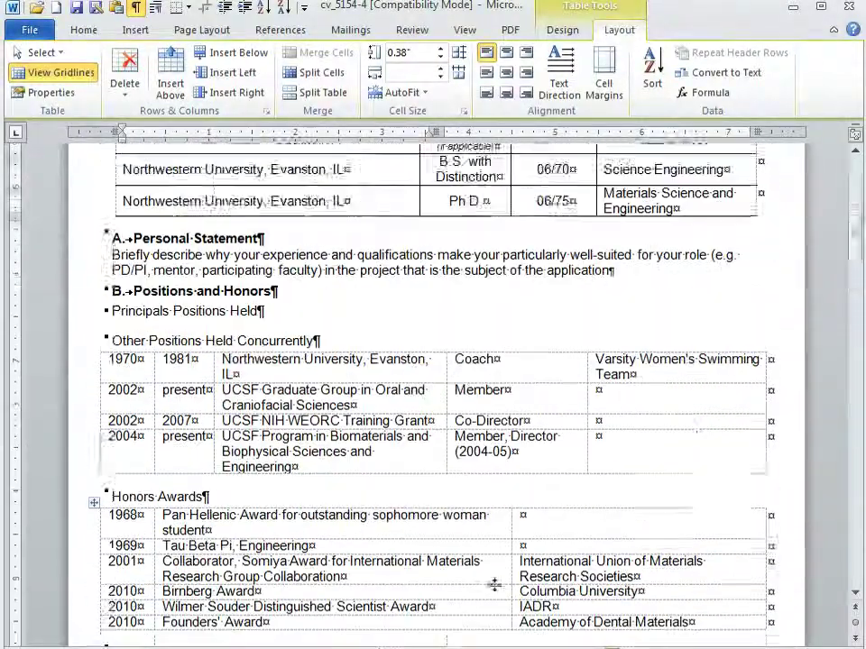
scroll(496, 584, "up", 2)
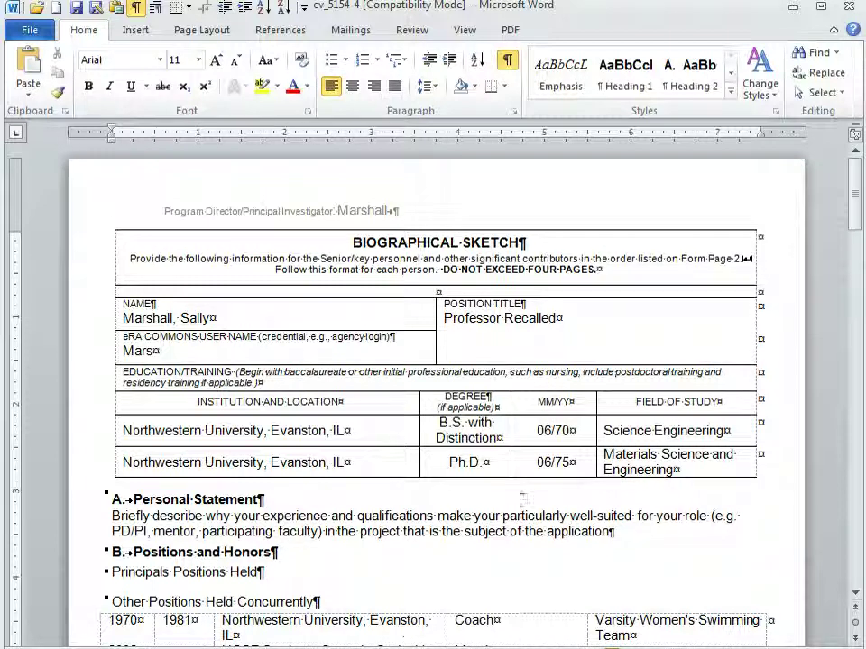
left_click(466, 34)
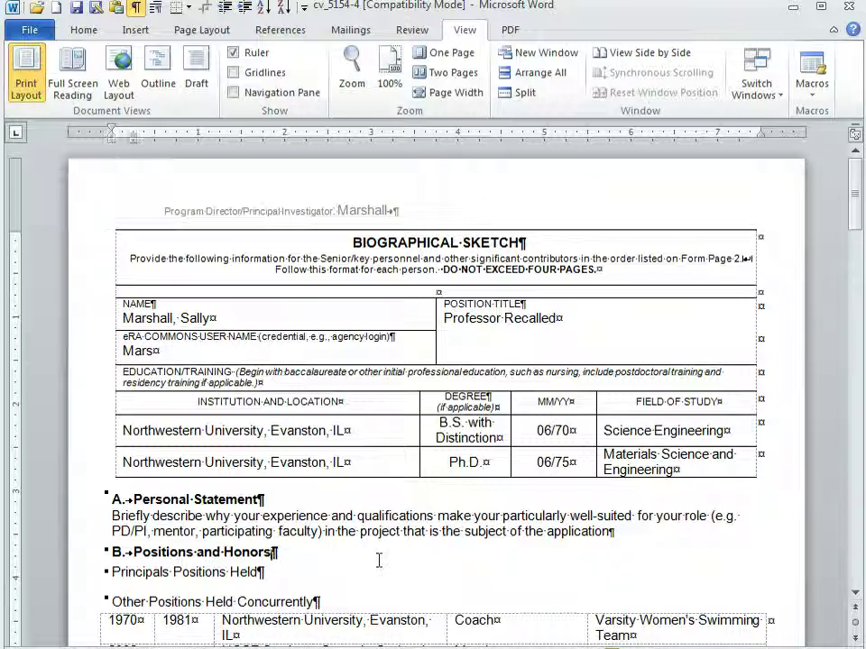
In the Service to Professional Organizations table, narrow the organization column and widen the last column to align with the other tables' outer edge.
scroll(379, 560, "down", 8)
scroll(379, 561, "down", 4)
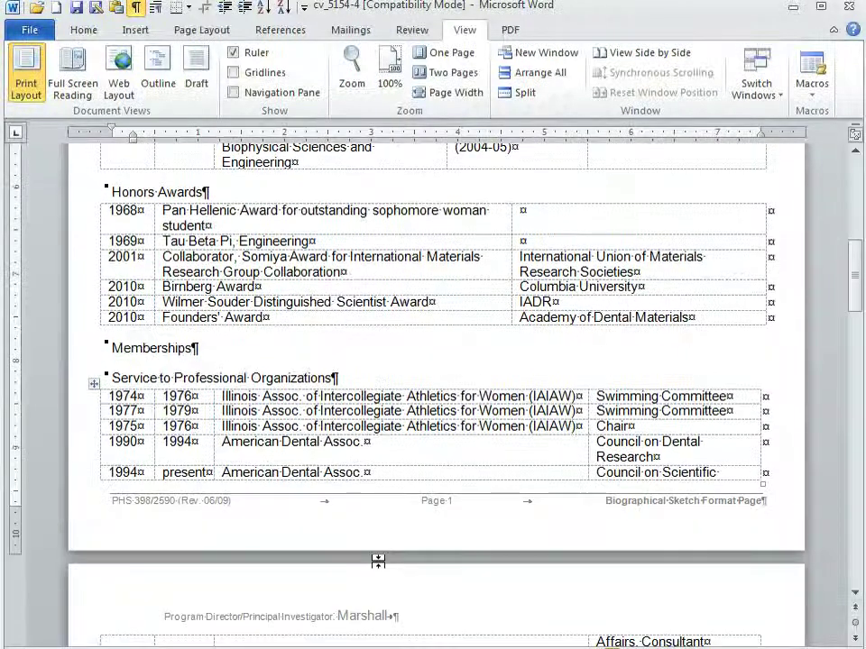
scroll(378, 561, "down", 2)
scroll(378, 560, "down", 1)
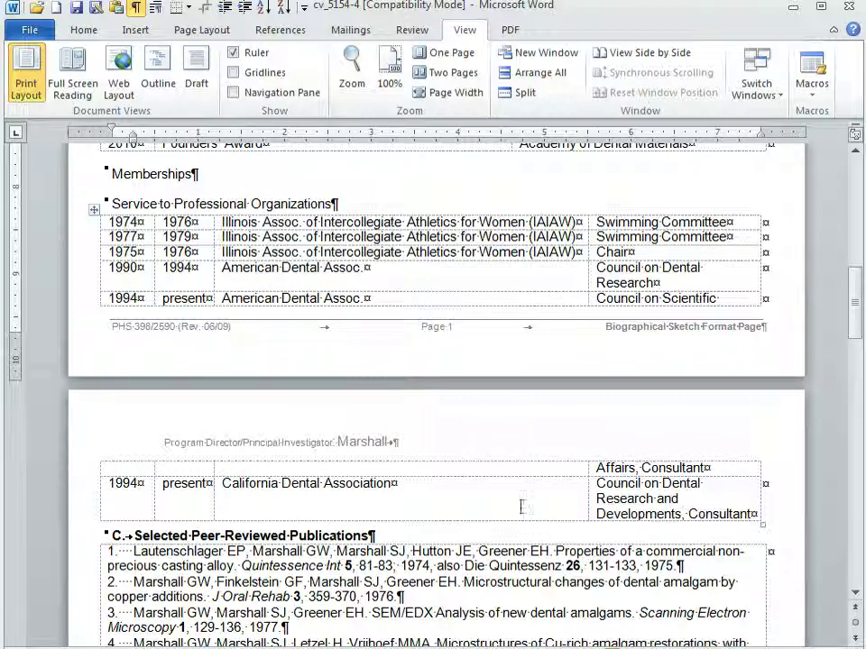
left_click(95, 210)
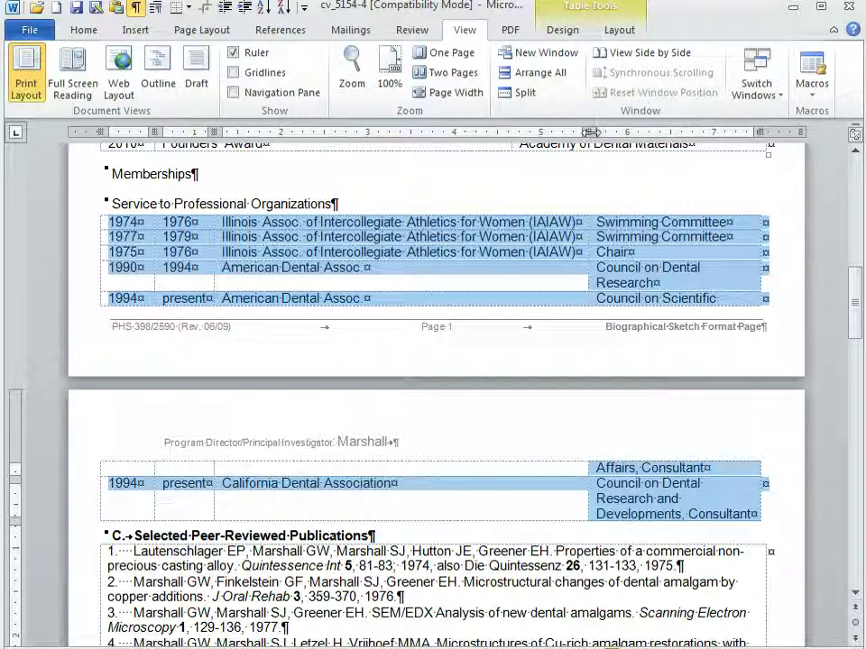
left_click_drag(588, 130, 534, 134)
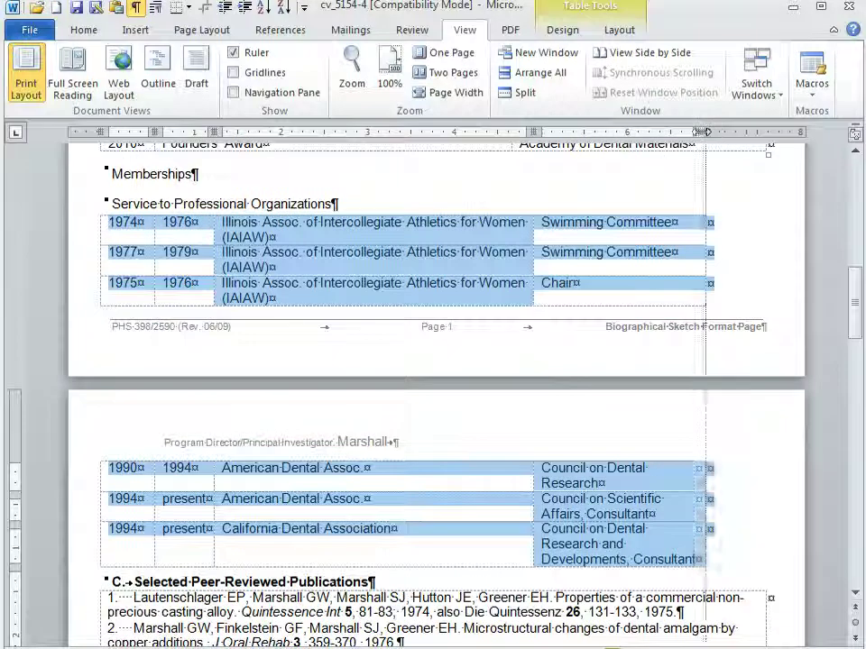
left_click_drag(706, 132, 766, 132)
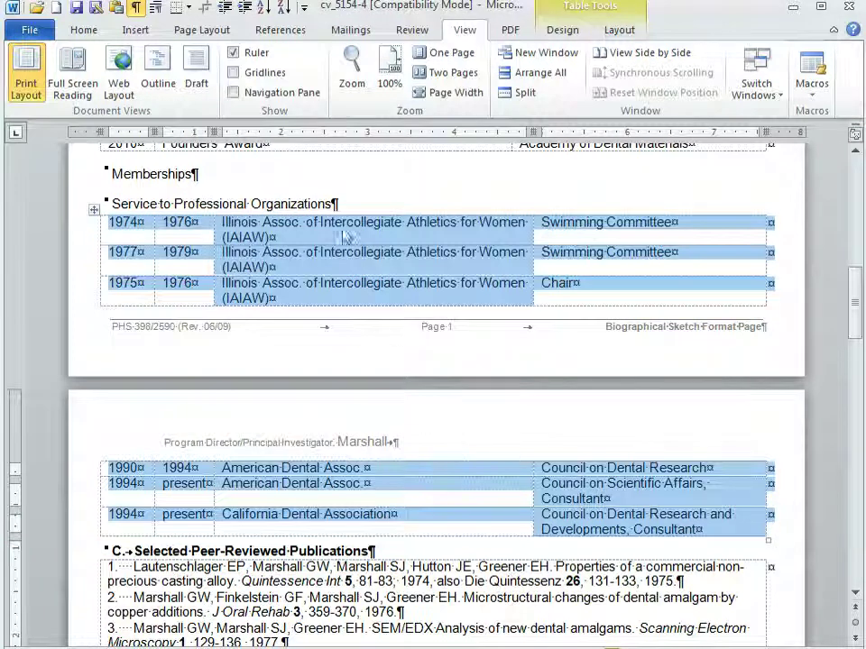
Convert the table under Selected Peer-Reviewed Publications to text separated with paragraph marks.
scroll(409, 310, "up", 5)
scroll(406, 325, "up", 5)
scroll(403, 334, "down", 14)
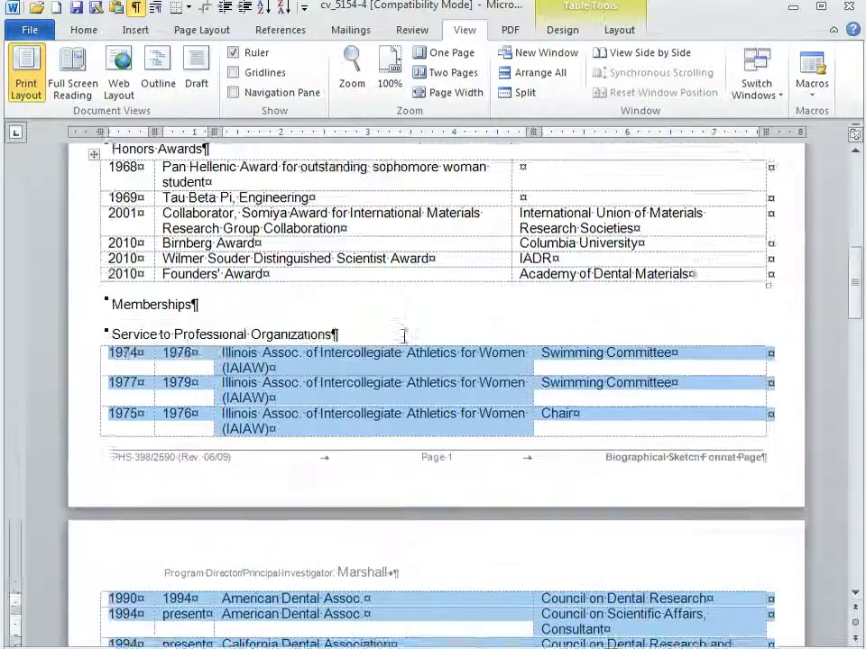
scroll(402, 346, "down", 5)
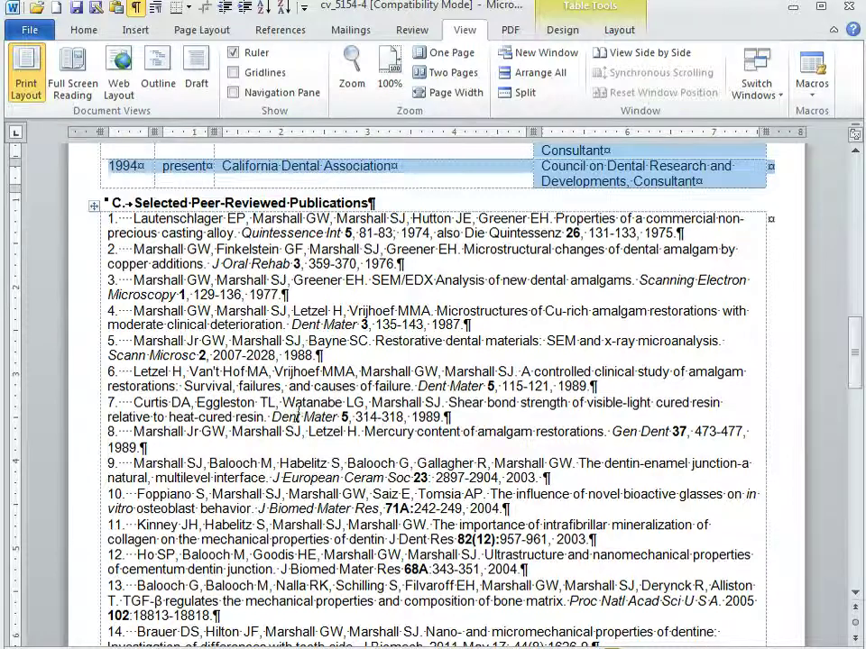
scroll(301, 357, "down", 6)
scroll(292, 415, "up", 6)
scroll(293, 415, "up", 1)
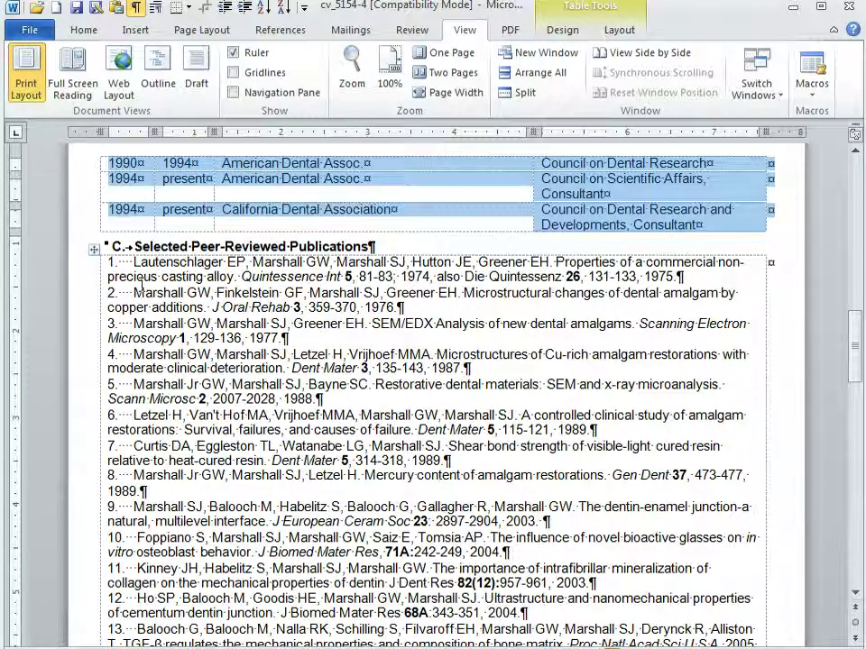
left_click(94, 250)
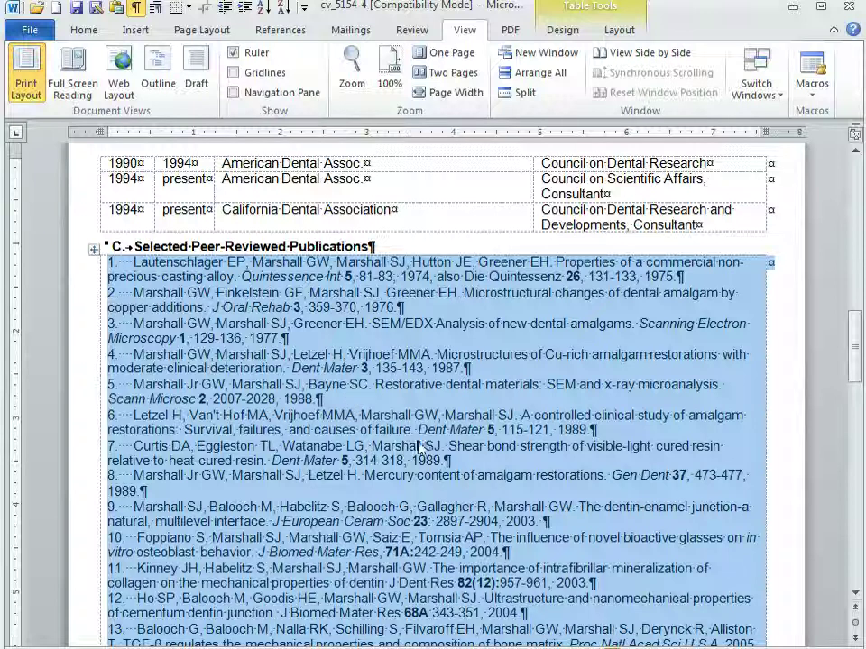
left_click(621, 33)
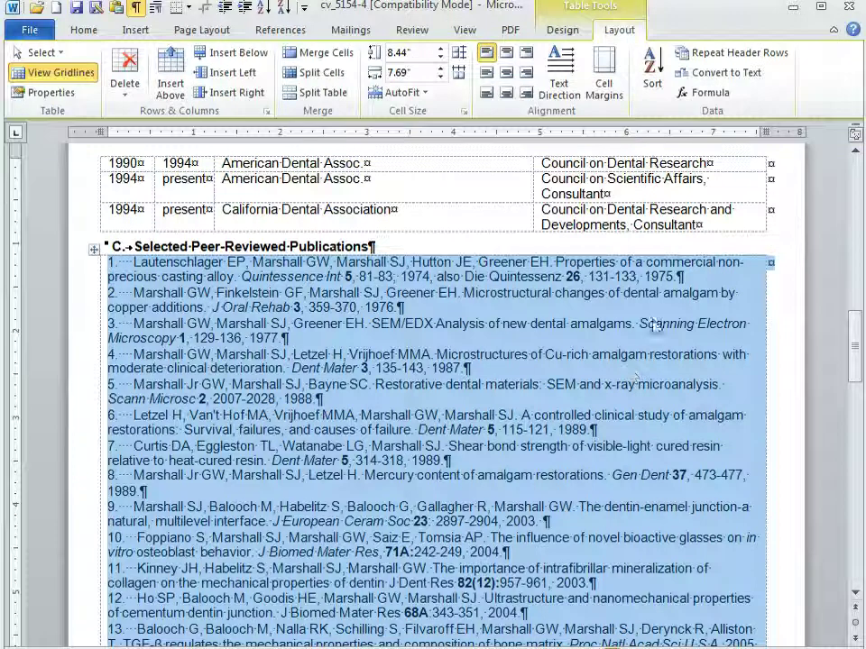
left_click(733, 79)
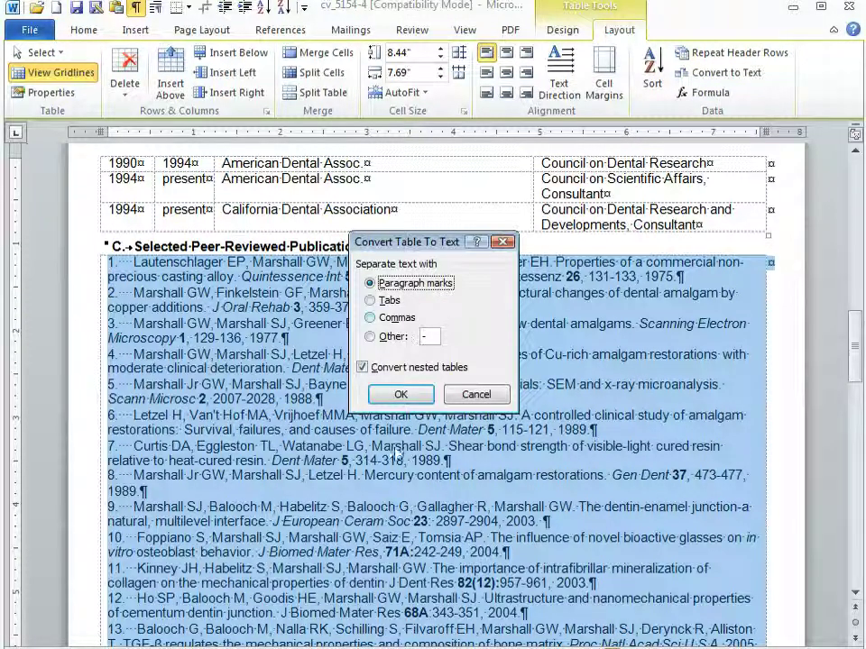
left_click(400, 395)
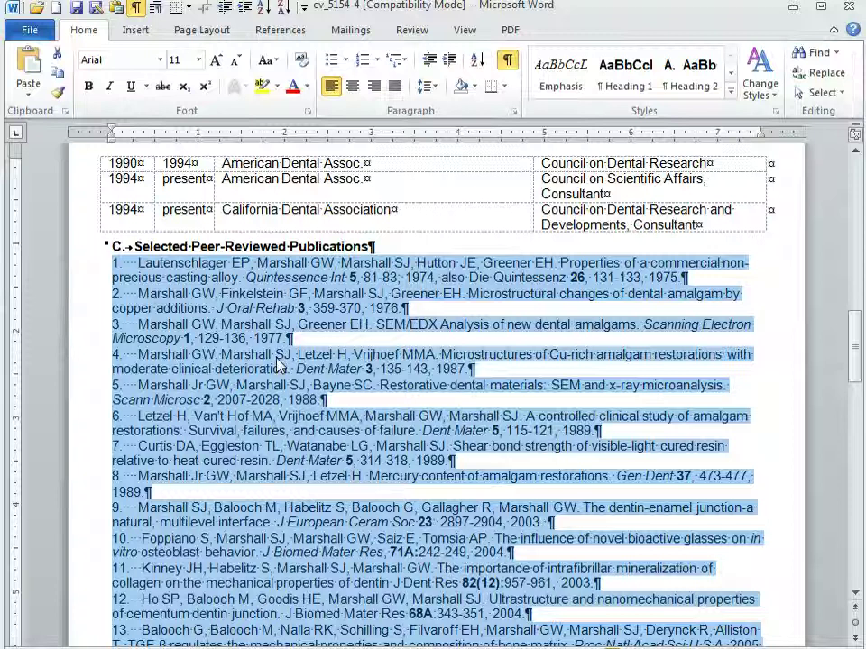
left_click(212, 493)
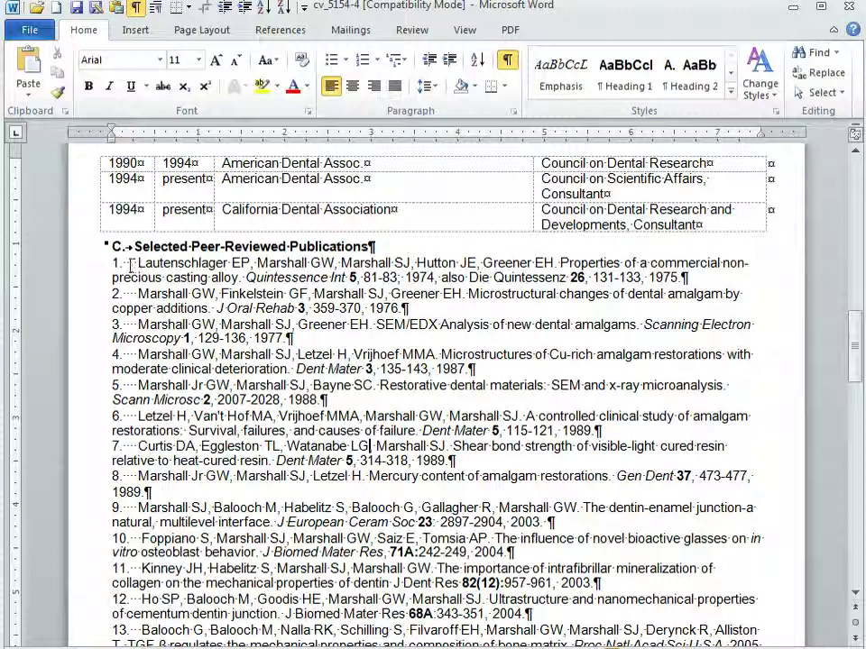
Give all the listed peer-reviewed publications a hanging indent of about 0.3 inch.
left_click_drag(88, 272, 117, 528)
scroll(163, 460, "up", 12)
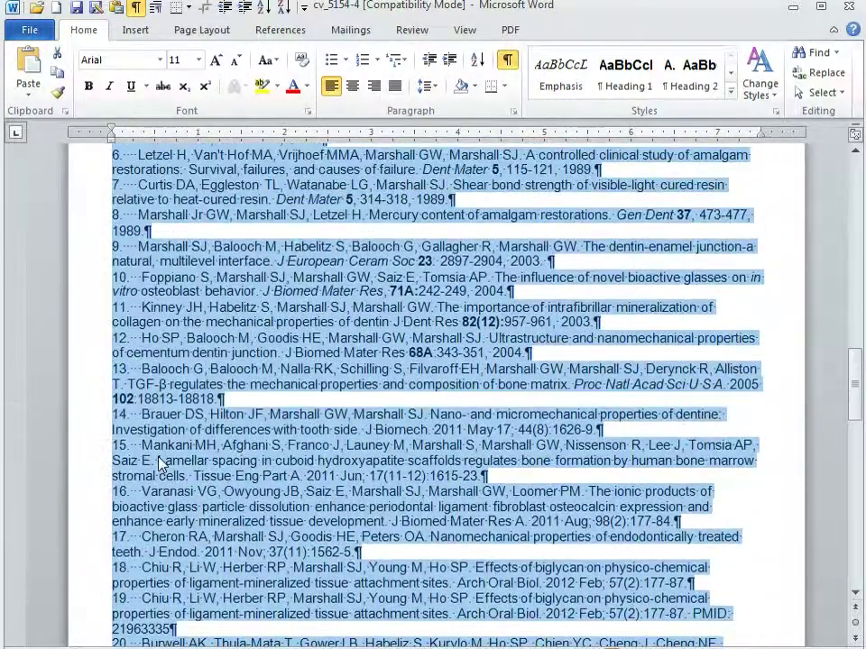
scroll(161, 466, "up", 2)
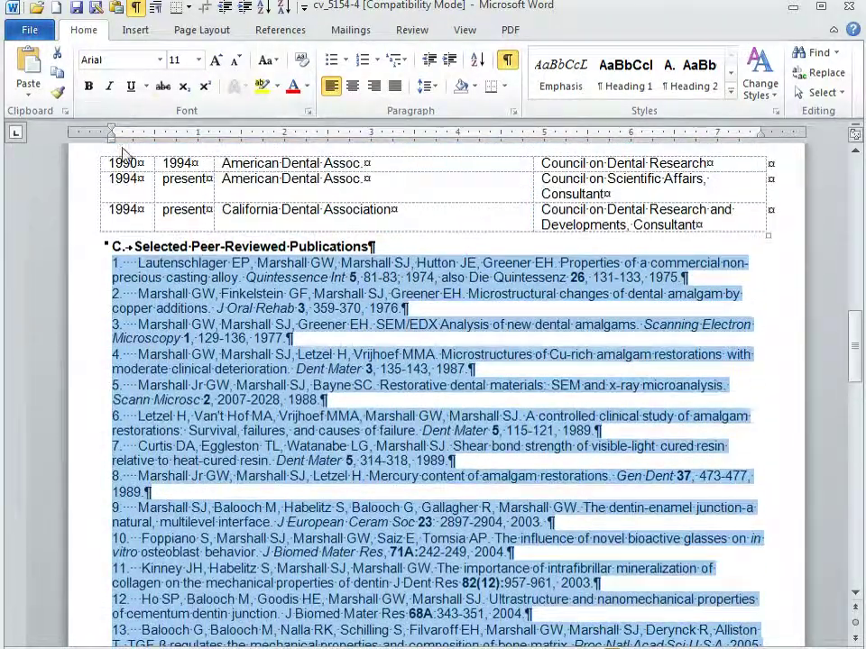
left_click_drag(113, 136, 137, 139)
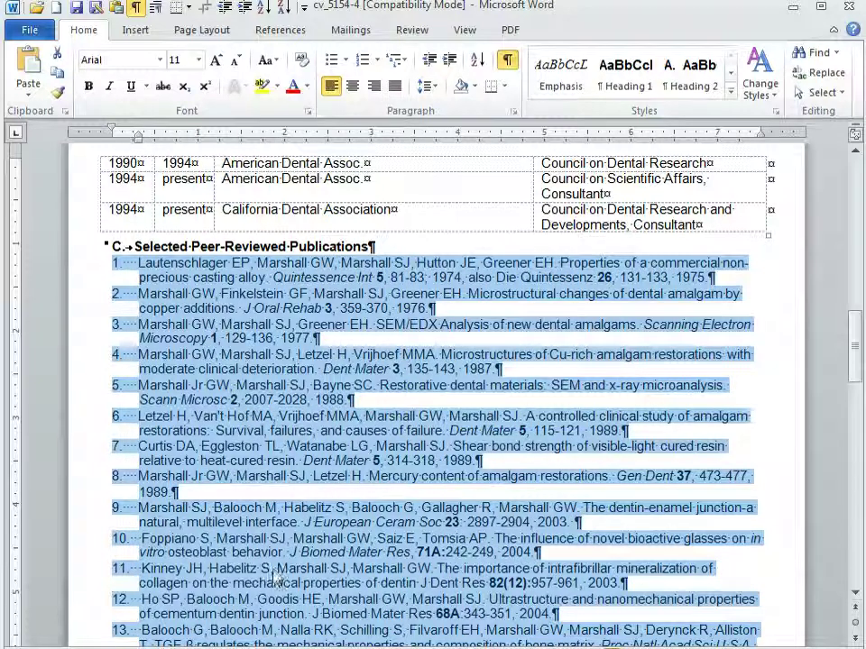
left_click(278, 397)
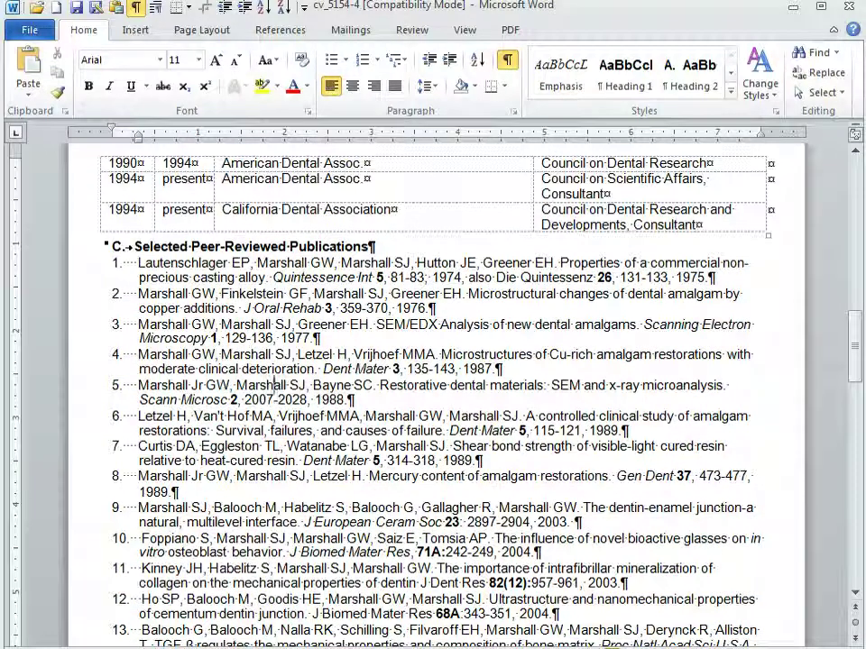
Hide the formatting marks and look over the indented list of peer-reviewed publications.
left_click(101, 9)
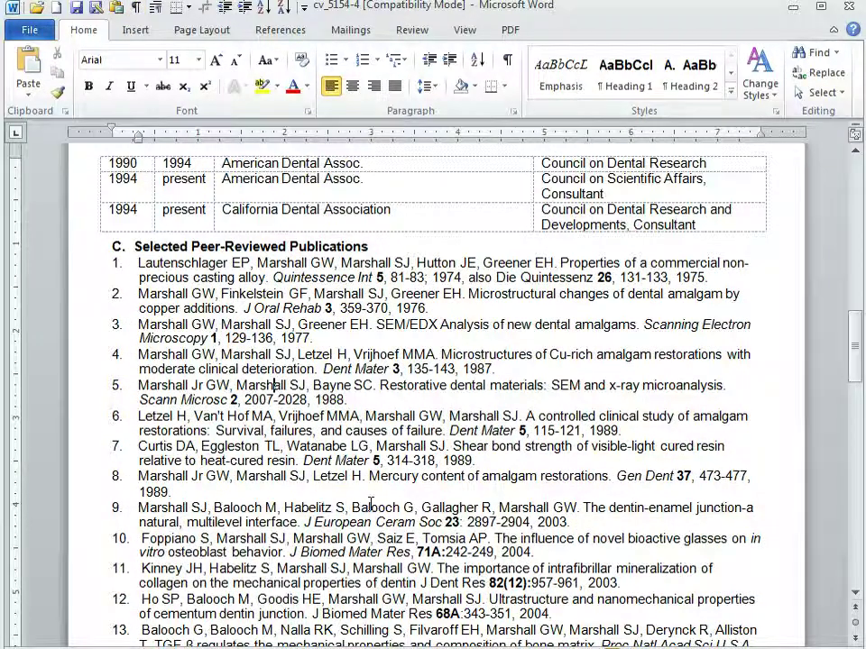
scroll(386, 511, "down", 4)
scroll(397, 533, "up", 4)
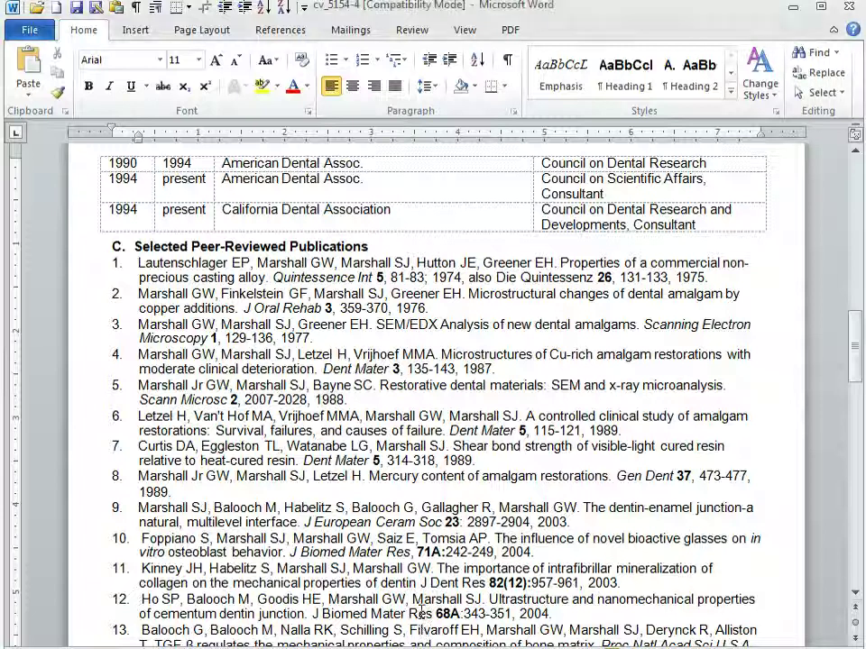
Set up Find and Replace to find the author's name and replace it with the same name in bold italic.
key("ctrl+h")
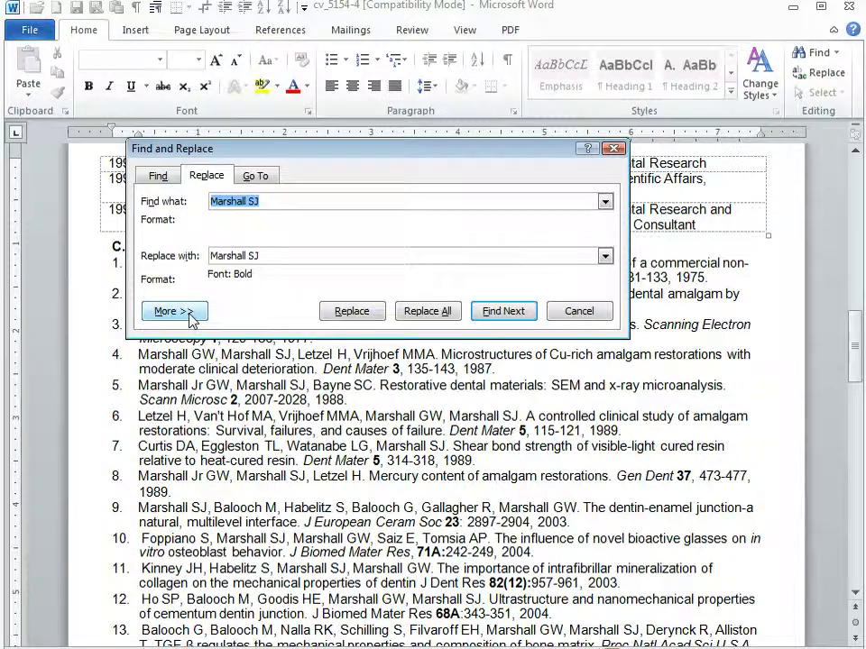
left_click(174, 311)
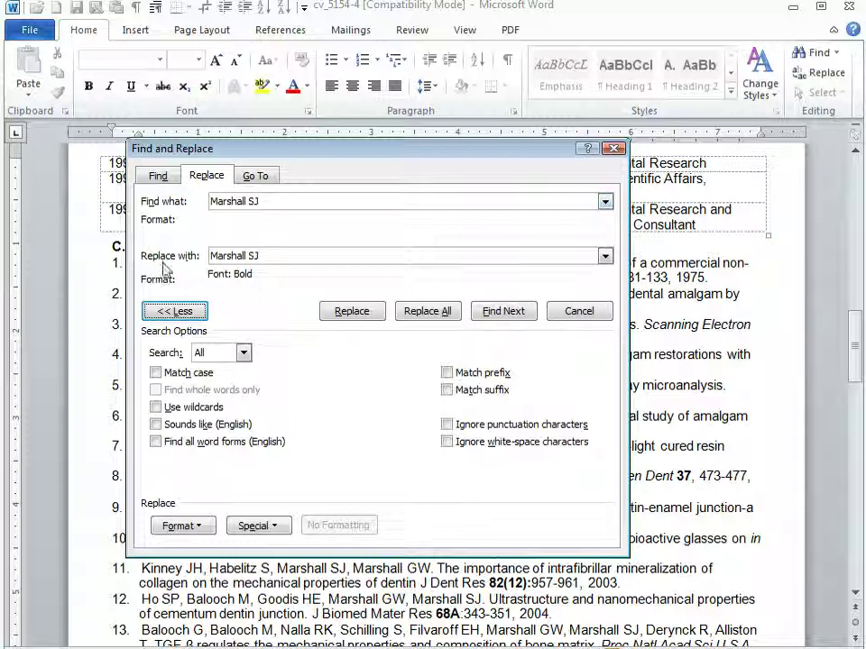
left_click(268, 256)
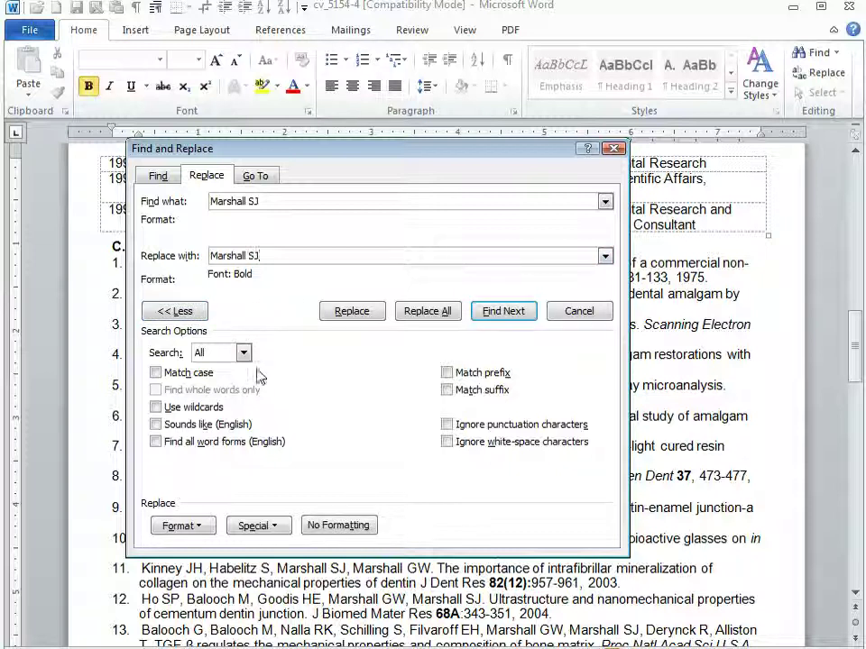
left_click(192, 526)
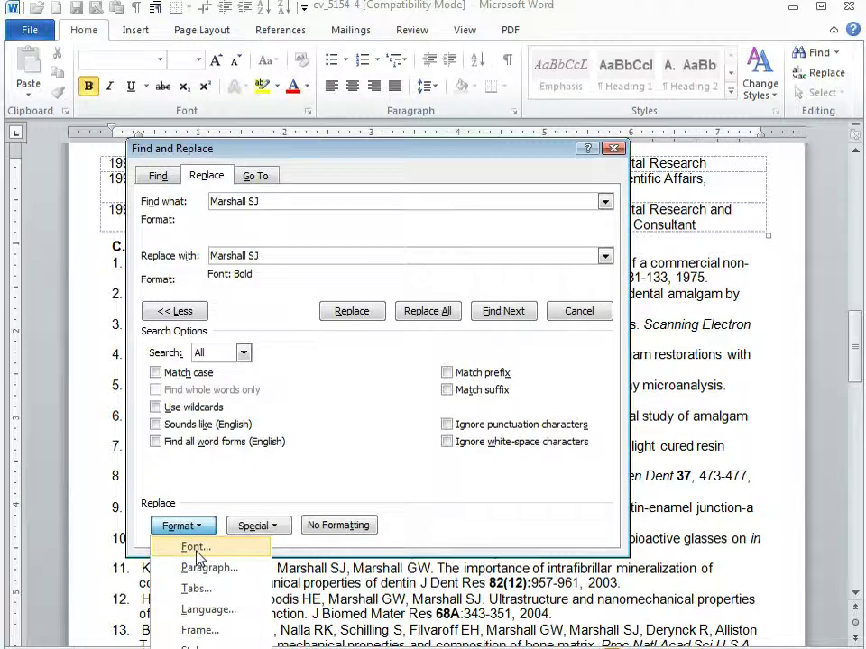
left_click(195, 548)
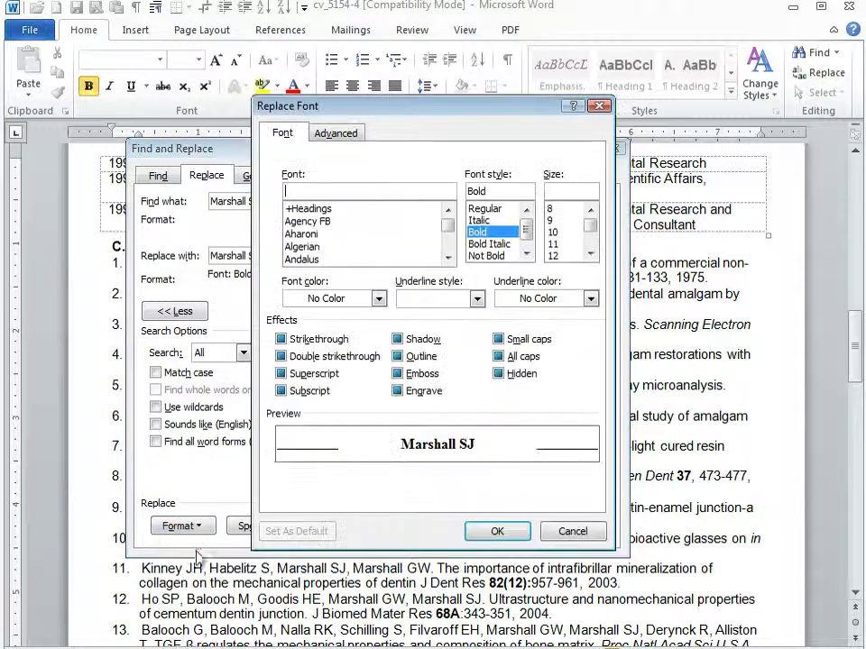
left_click(487, 244)
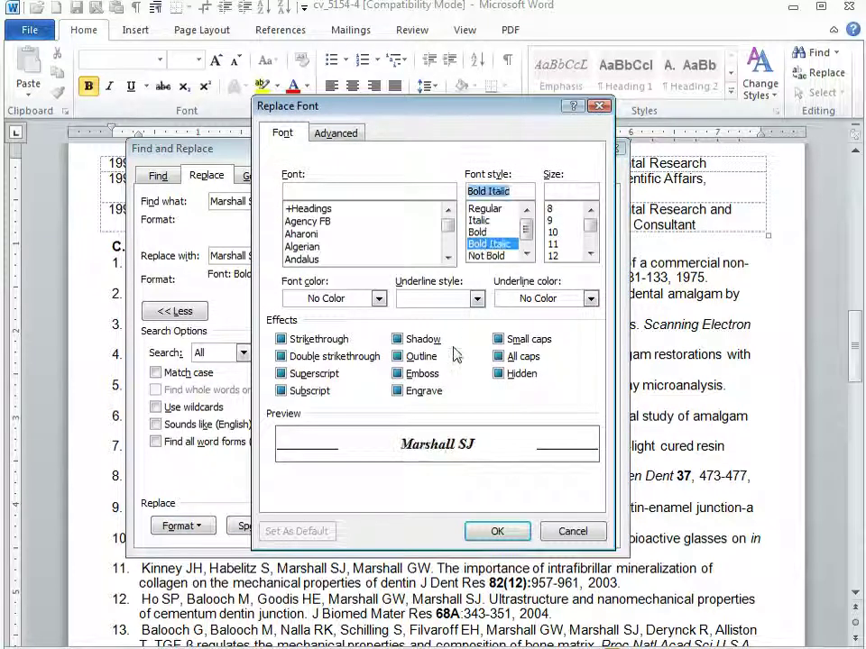
left_click(498, 530)
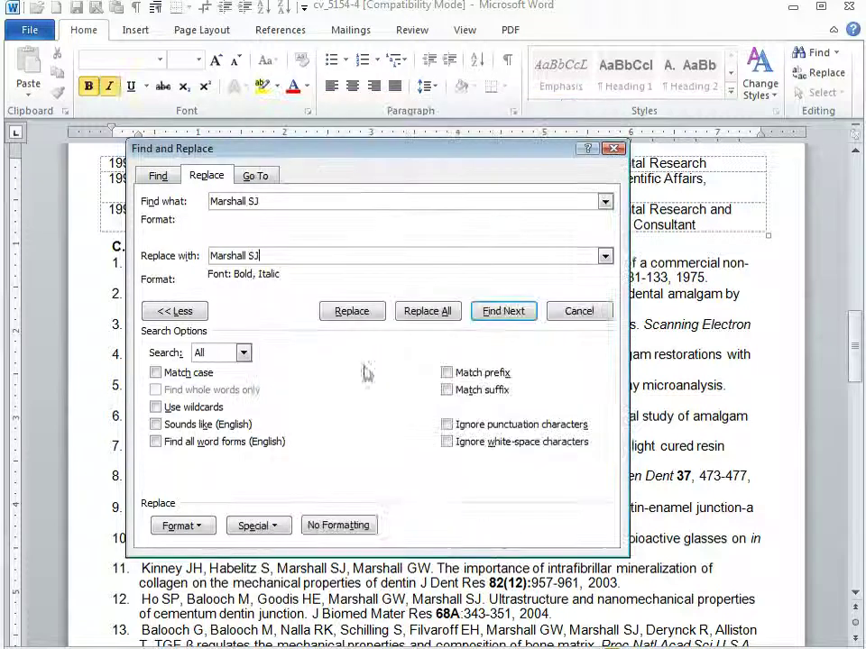
Replace the author's name with its bold italic version, one match at a time, in publications 13 to 21.
left_click(352, 311)
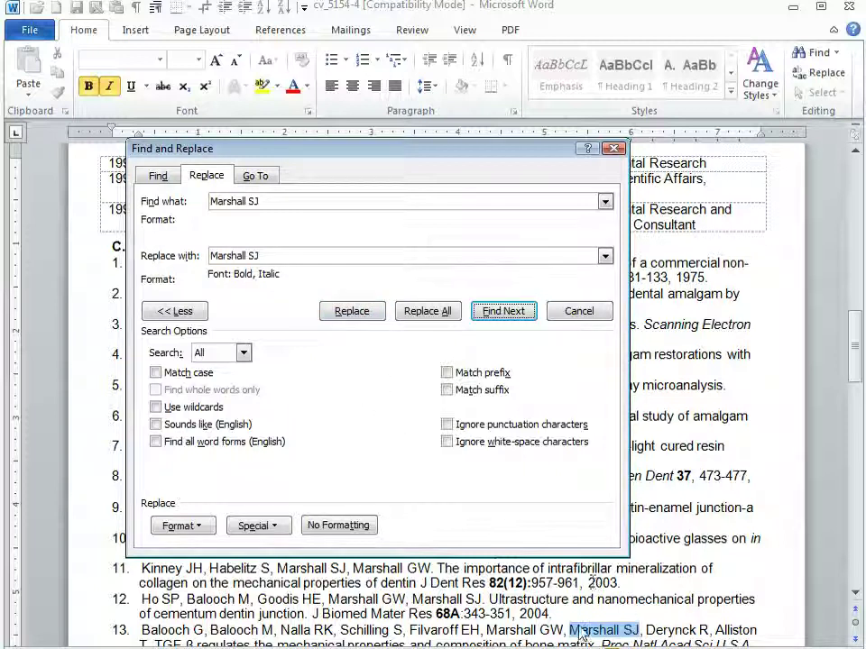
left_click(365, 320)
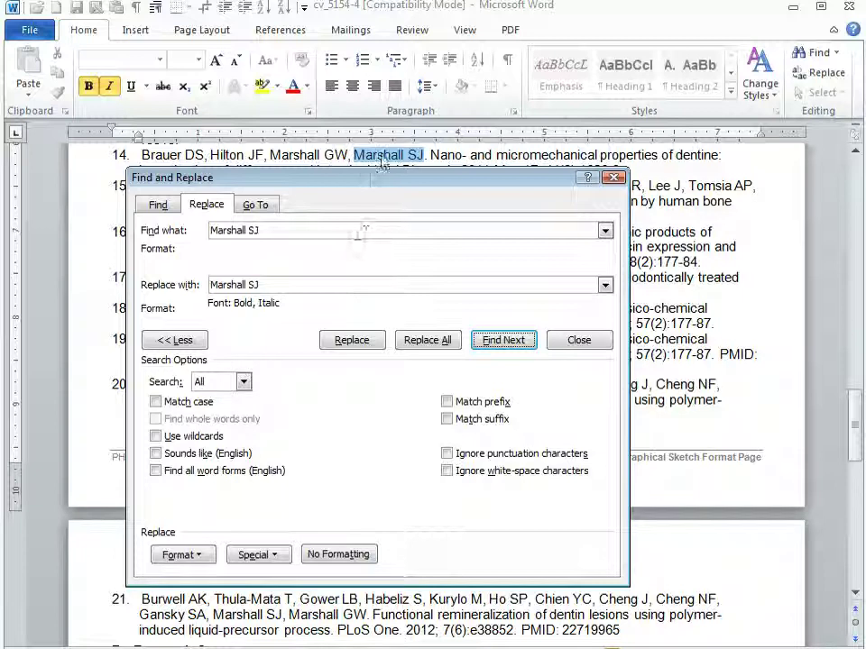
left_click(185, 340)
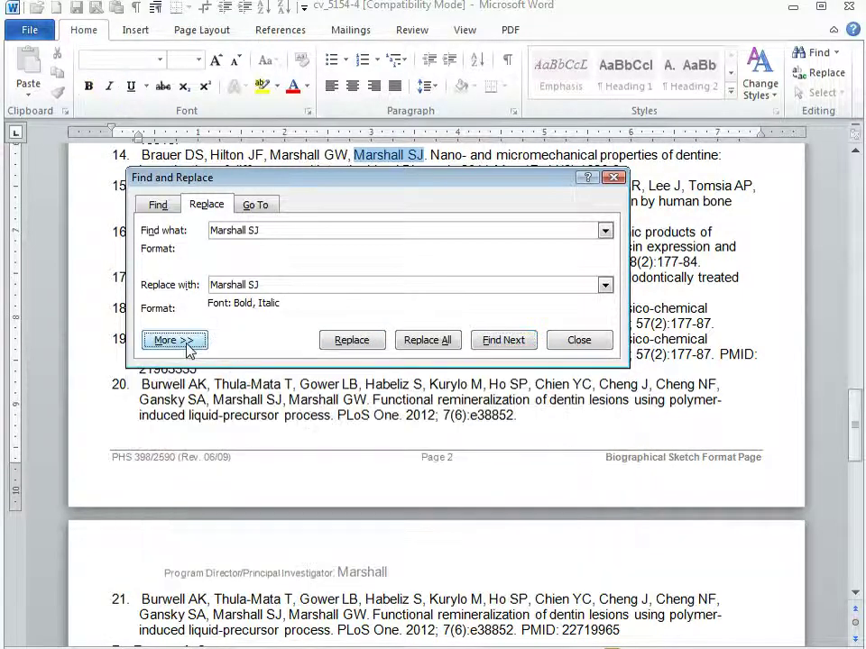
left_click(351, 341)
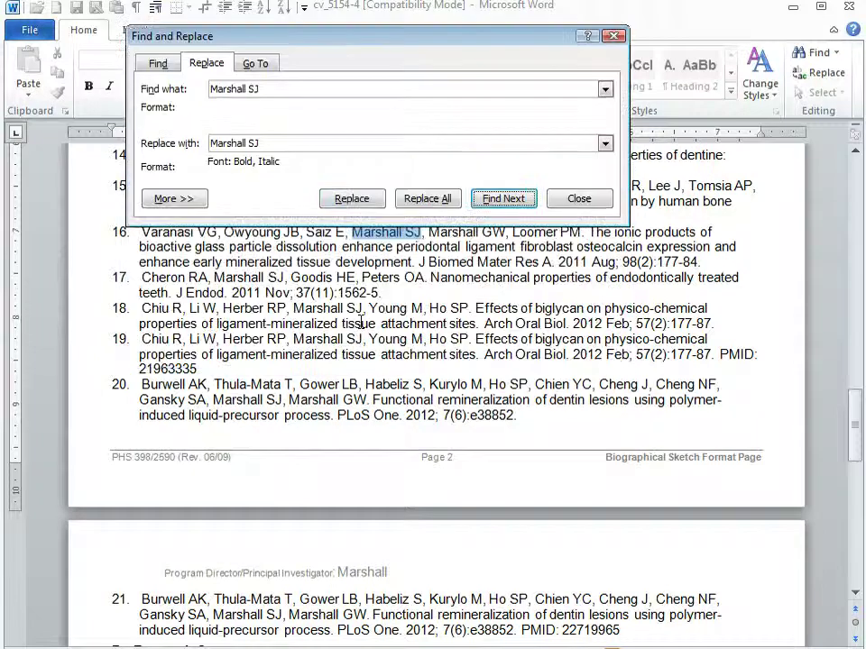
left_click(352, 199)
left_click(352, 199)
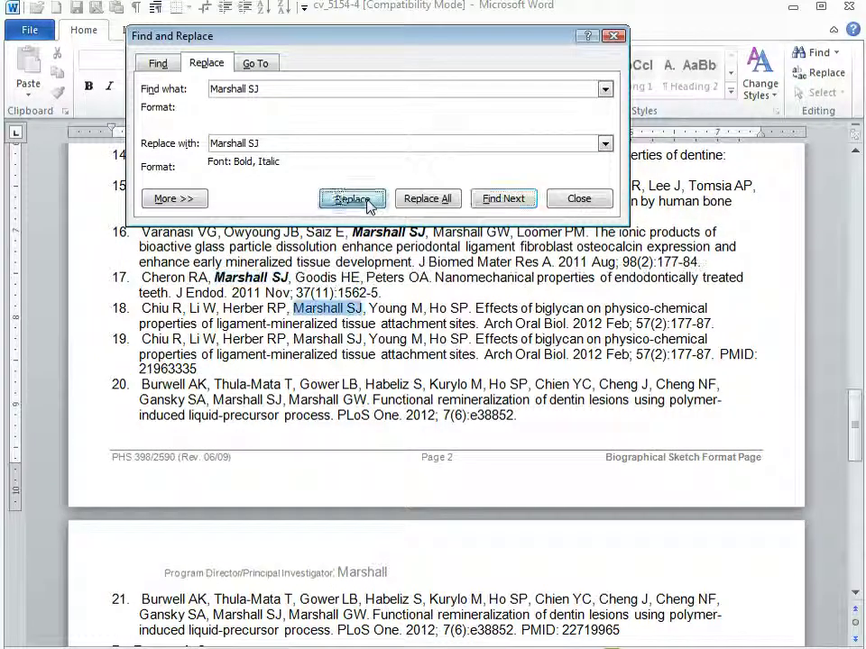
left_click(352, 198)
left_click(367, 203)
left_click(367, 203)
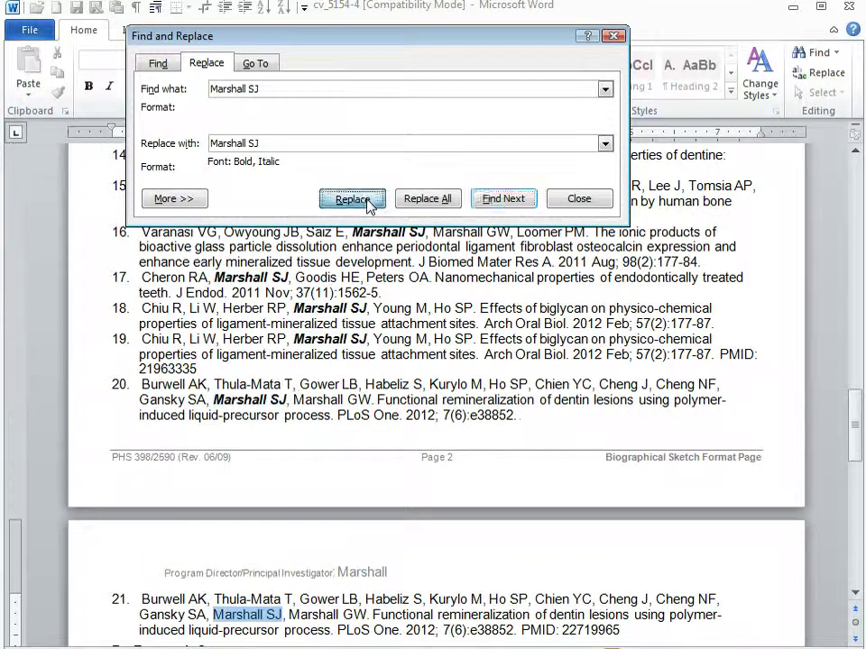
left_click(367, 202)
Replace the author's name with its bold italic version, match by match, in publications 1 to 12, and finish replacing.
left_click(352, 121)
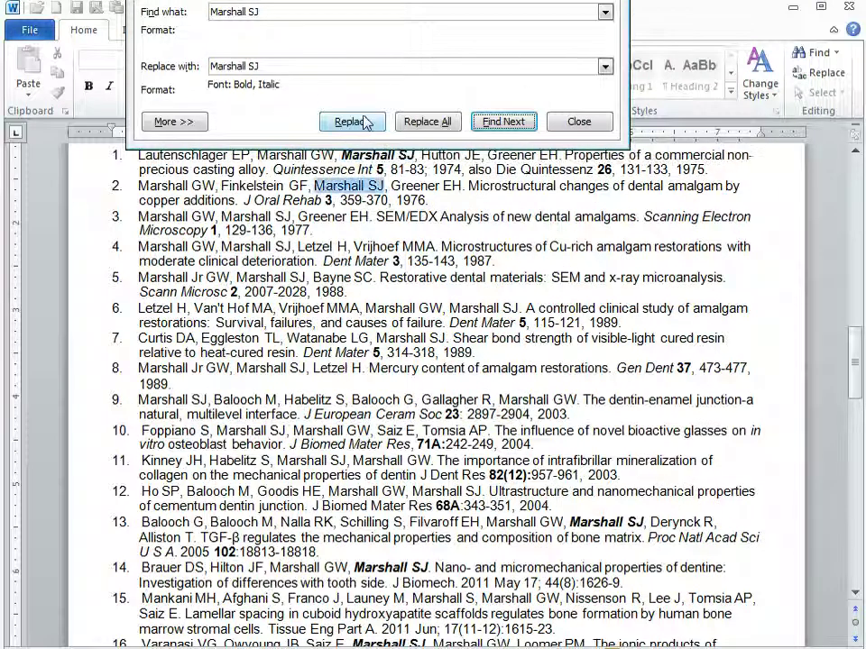
left_click(362, 121)
left_click(365, 121)
left_click(364, 123)
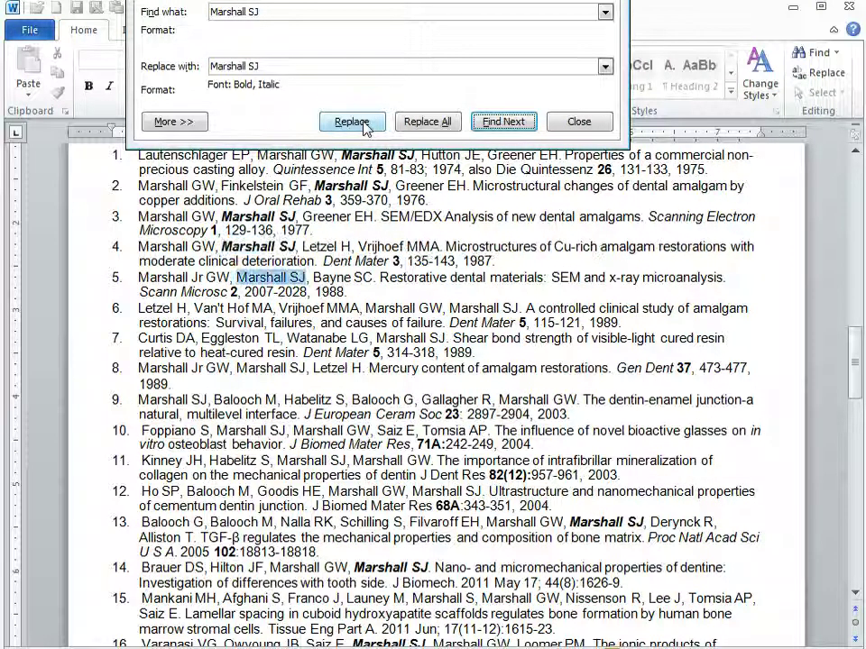
left_click(365, 123)
left_click(364, 124)
left_click(364, 126)
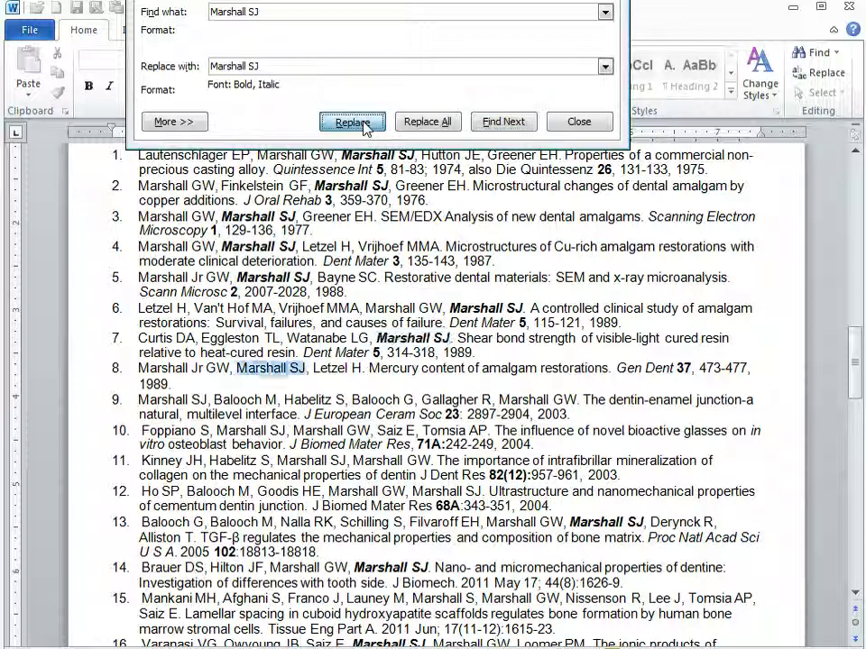
left_click(365, 127)
left_click(366, 127)
left_click(365, 128)
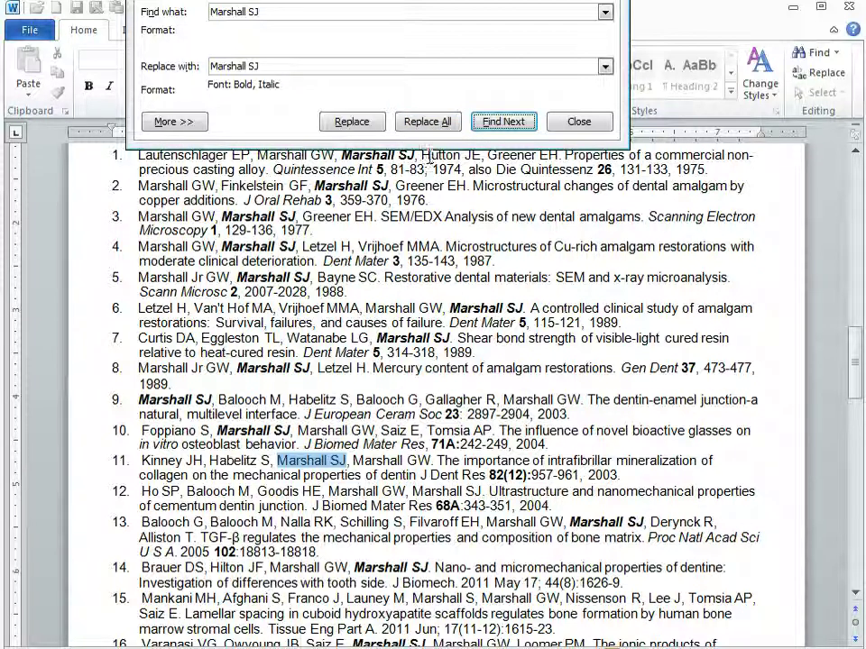
left_click(353, 122)
left_click(353, 122)
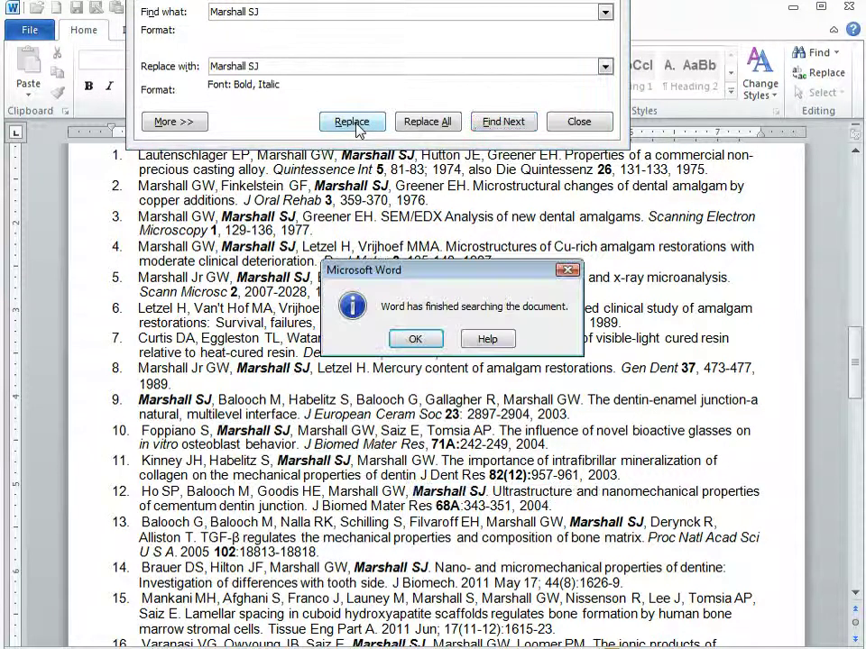
left_click(415, 338)
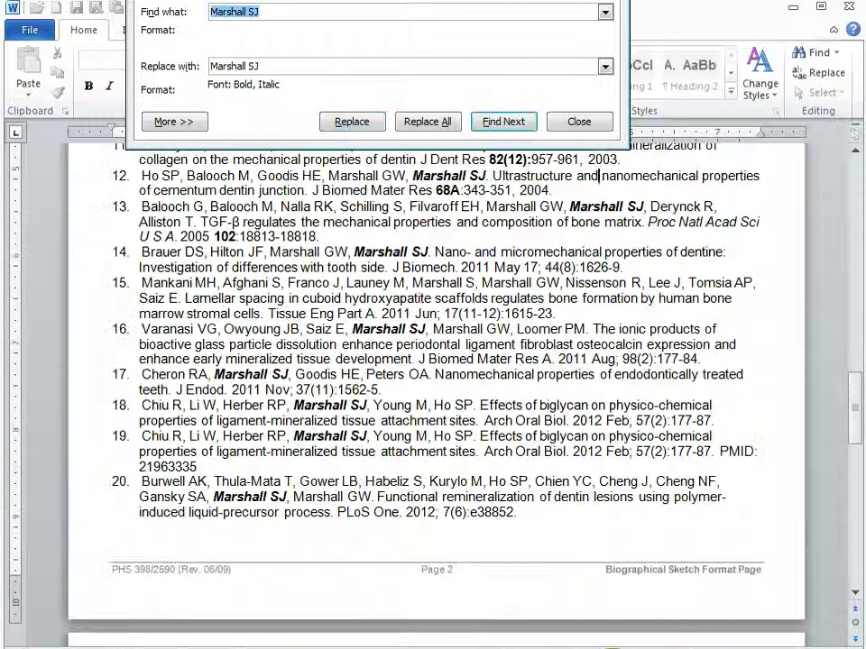
left_click(582, 122)
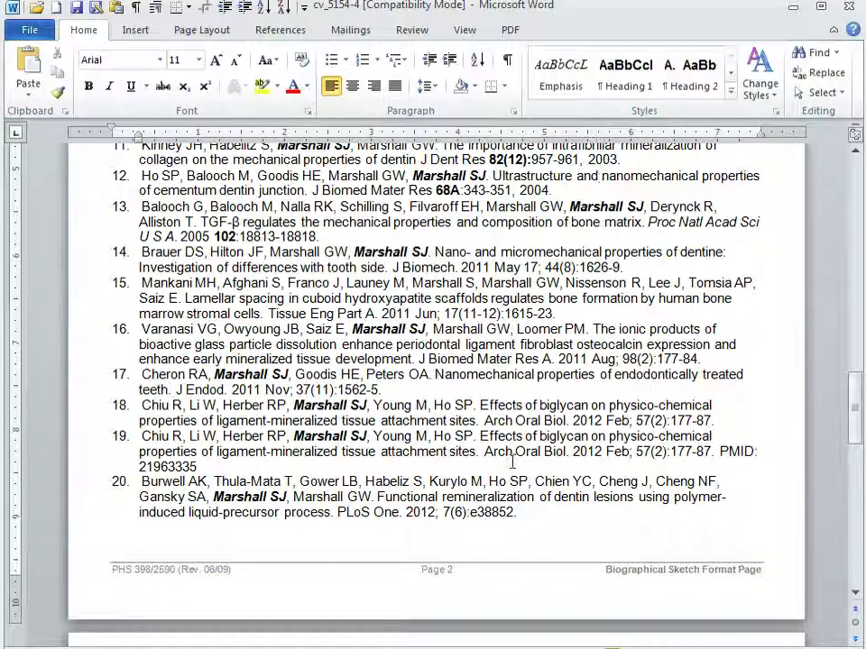
Show the formatting marks at the start of the Selected Peer-Reviewed Publications section.
scroll(513, 461, "up", 10)
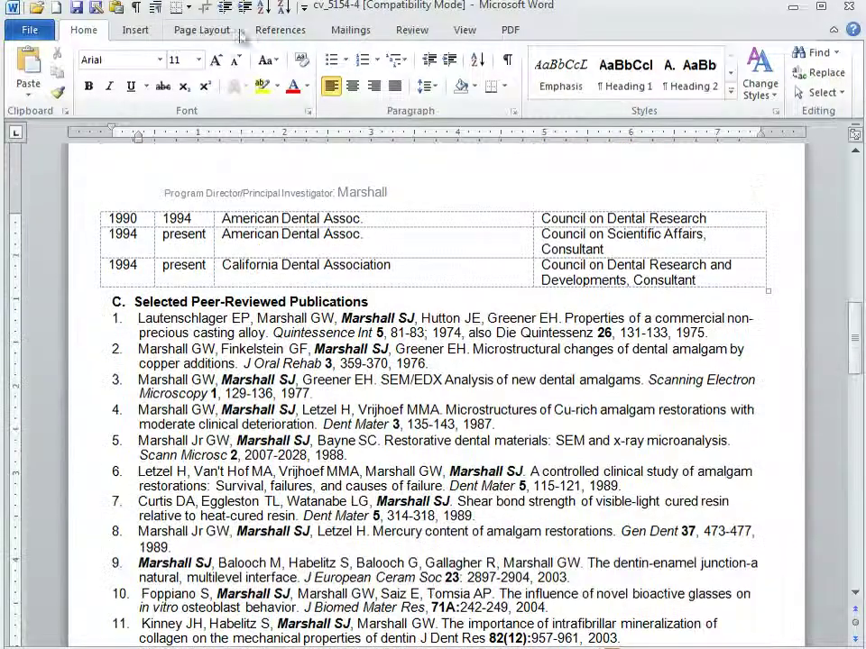
left_click(136, 7)
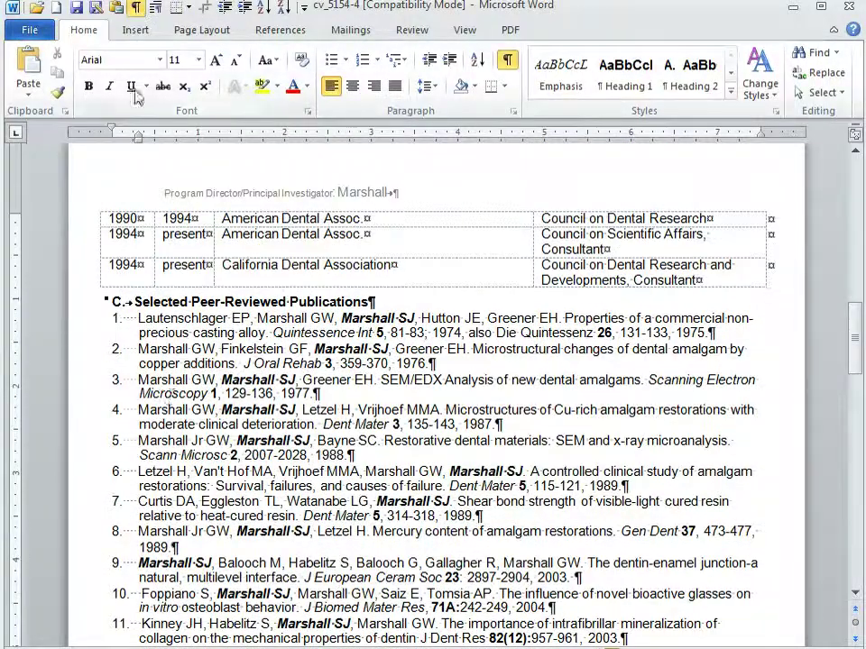